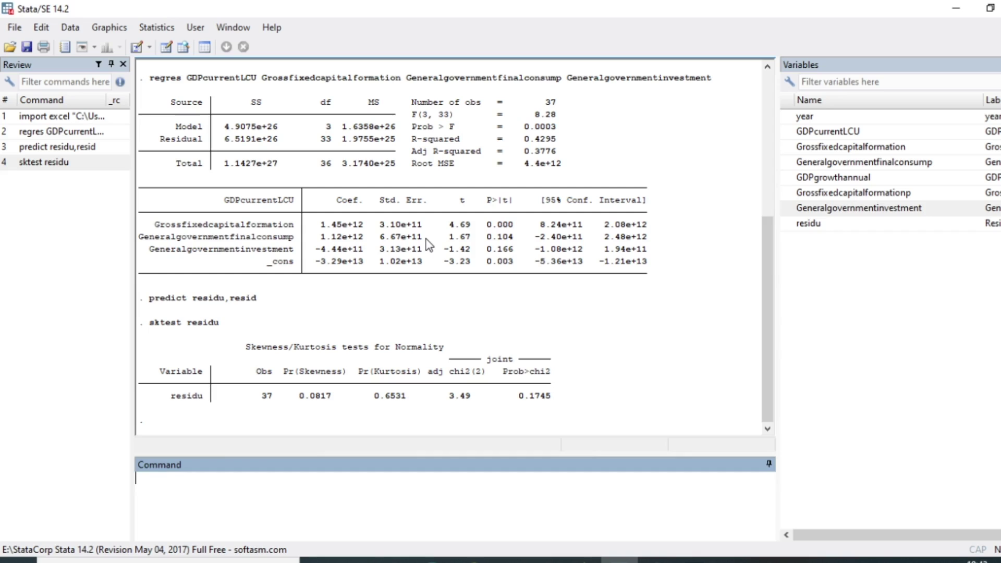
- Run a regression of GDPcurrentLCU on Grossfixedcapitalformation and Generalgovernmentfinalconsump
type("regress")
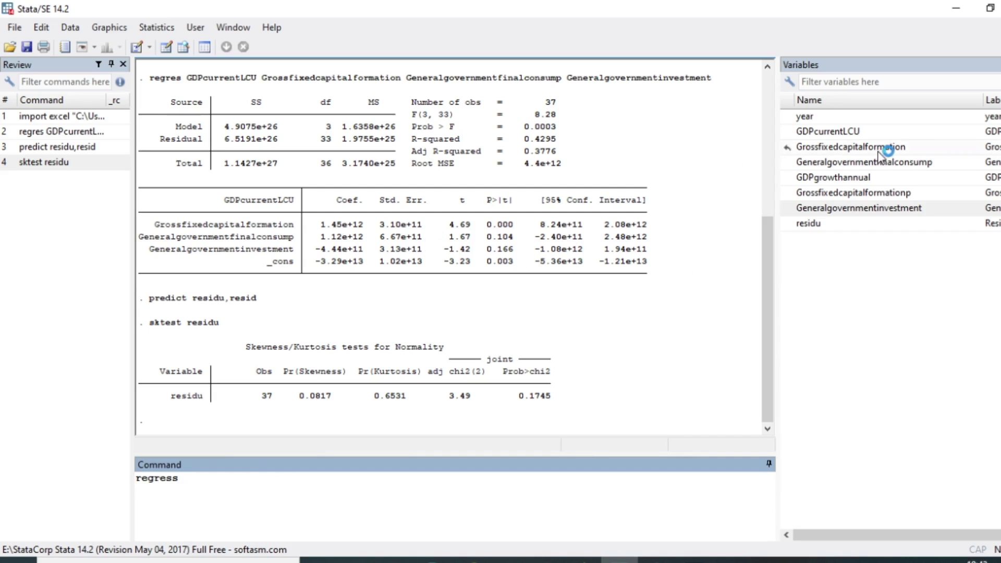
double_click(837, 137)
left_click_drag(838, 136, 304, 484)
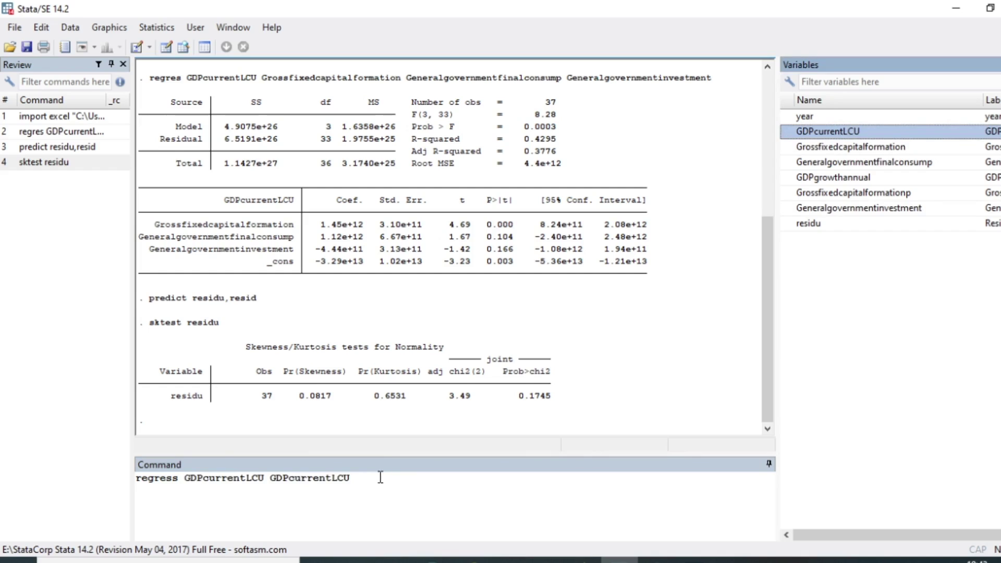
left_click_drag(383, 478, 273, 481)
key("BackSpace")
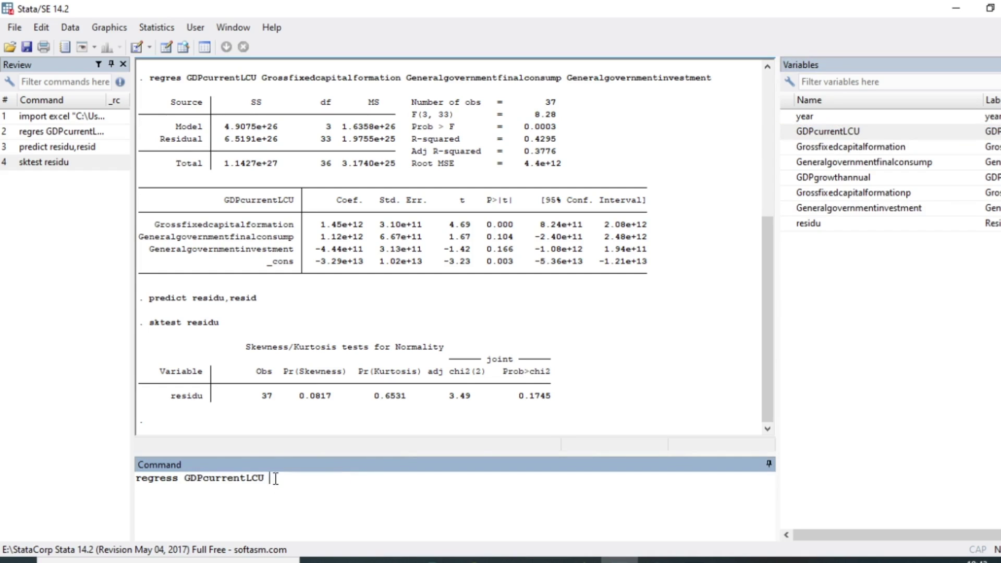
left_click(860, 149)
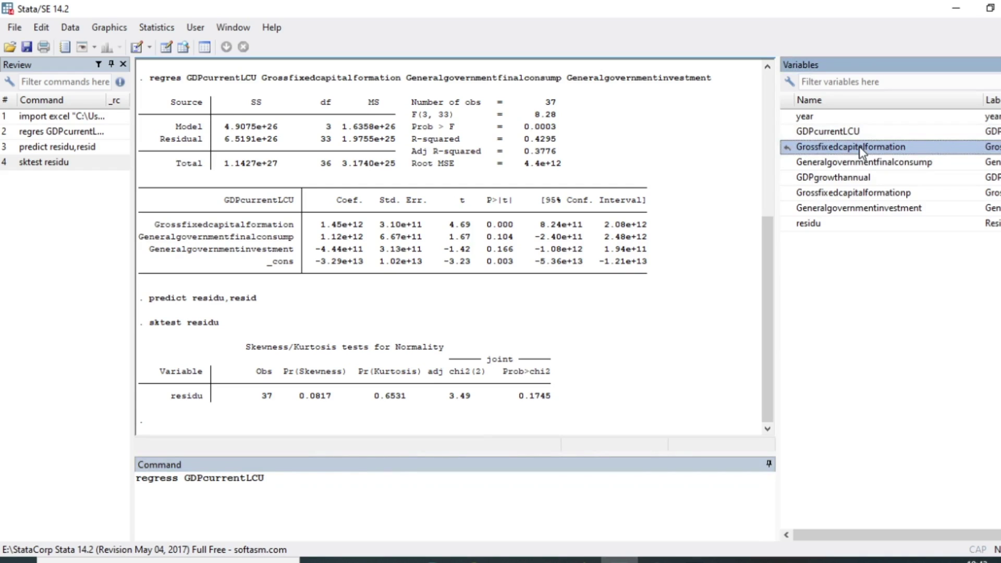
double_click(859, 148)
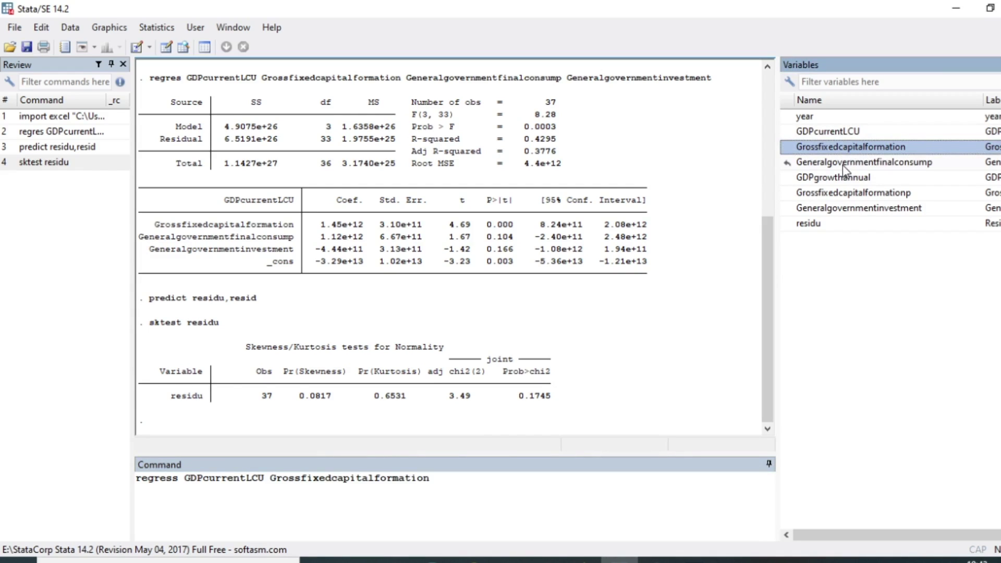
double_click(843, 164)
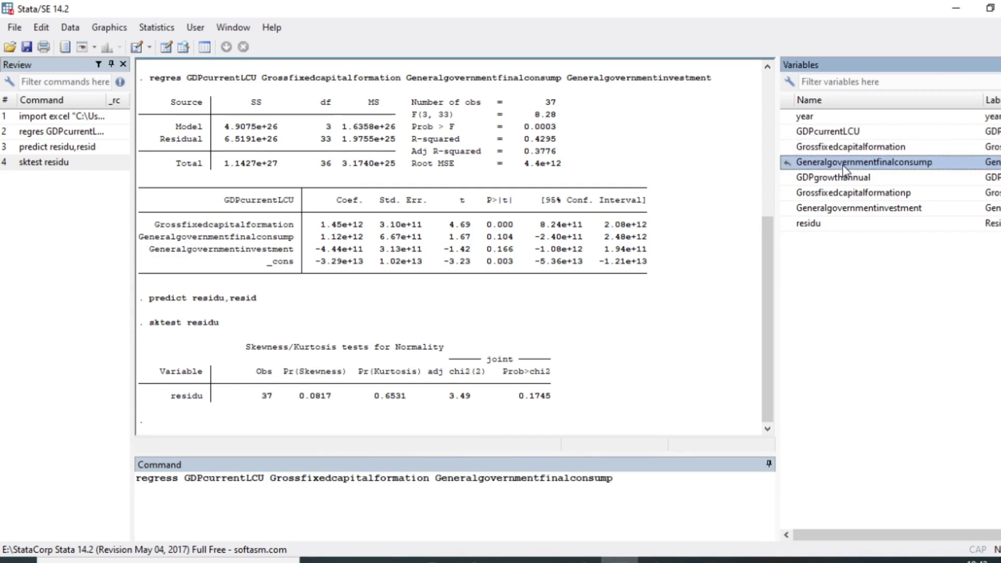
left_click(849, 212)
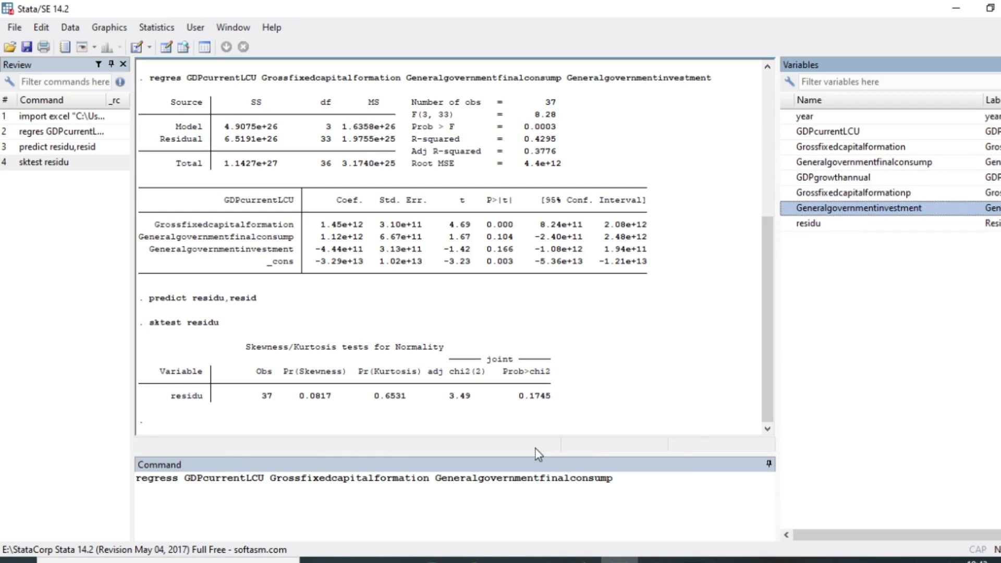
left_click(639, 478)
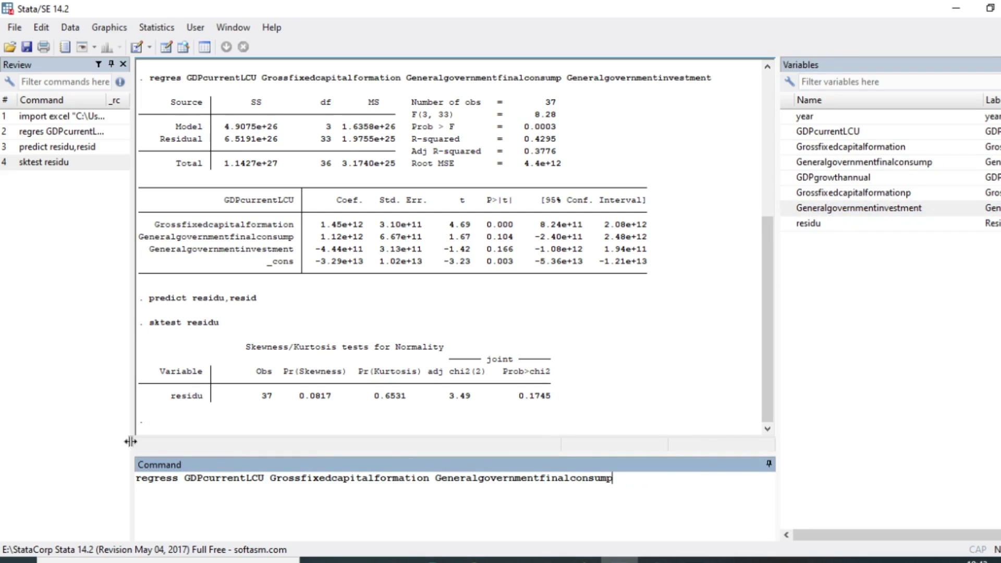
key("Return")
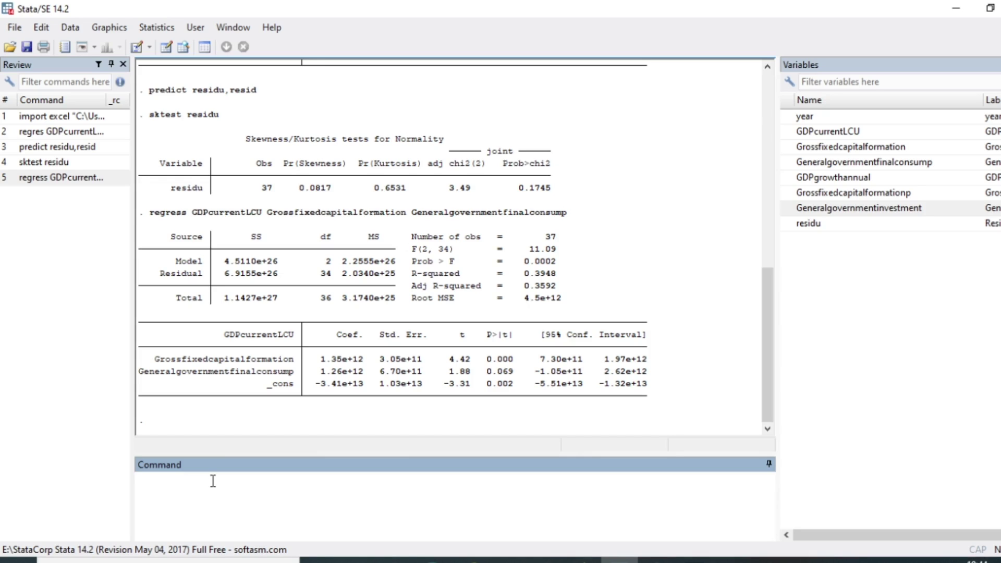
- Predict the regression's residuals into a variable named residual with the resid option and run the sktest normality test on it
type("pr")
type("edict resid")
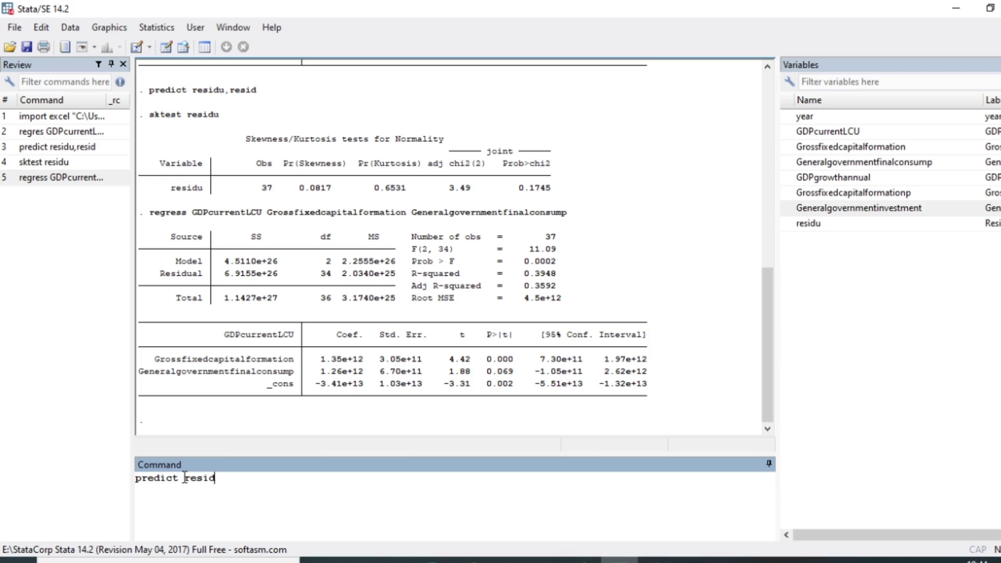
type("ual,resid")
key("Return")
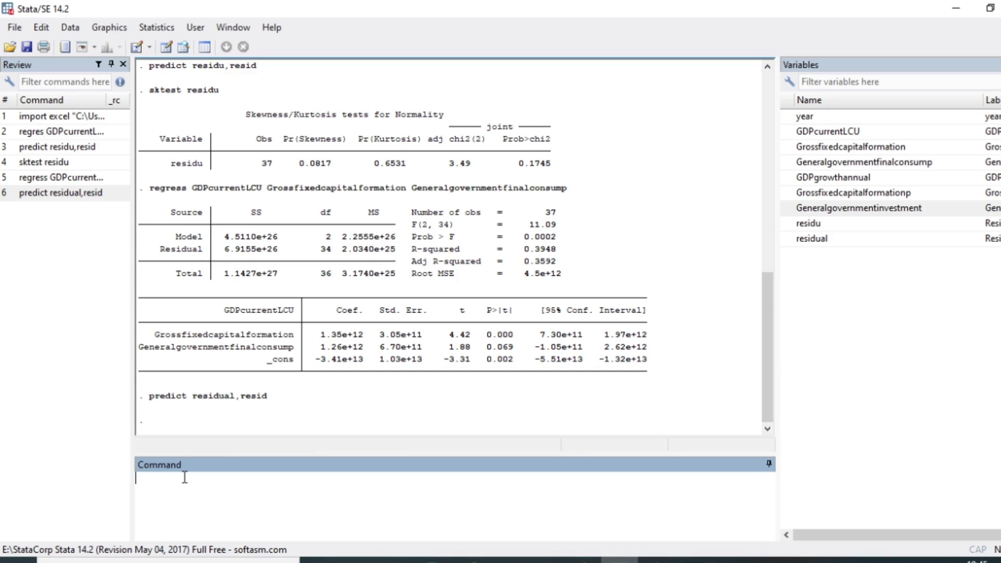
type("sktest residual")
key("Return")
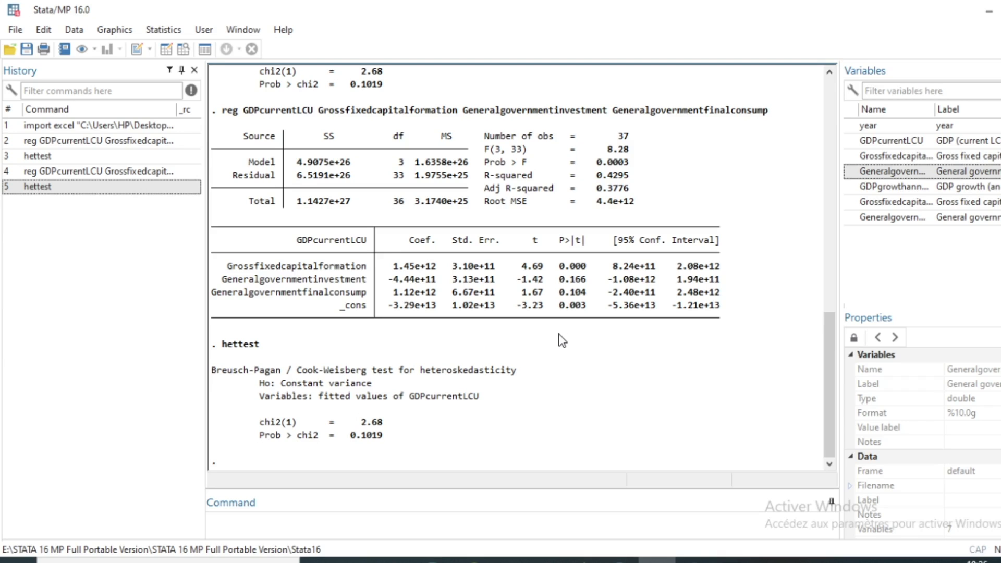
type("gra")
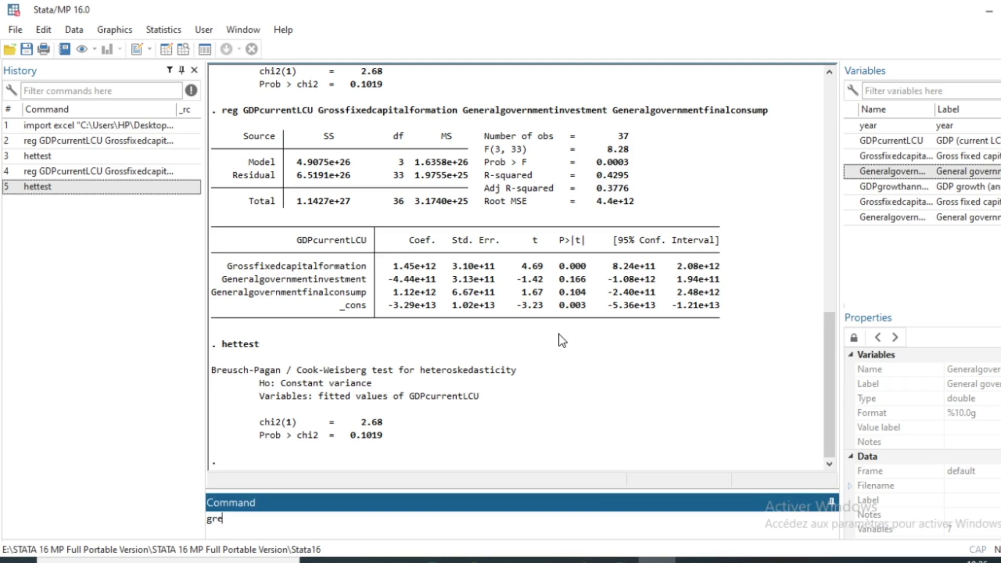
key("BackSpace")
key("BackSpace")
type("reg")
key("BackSpace")
key("BackSpace")
key("BackSpace")
key("BackSpace")
- Run a regression of GDPcurrentLCU on Grossfixedcapitalformation, Generalgovernmentfinalconsump and Generalgovernmentinvestment
type("reg")
double_click(902, 142)
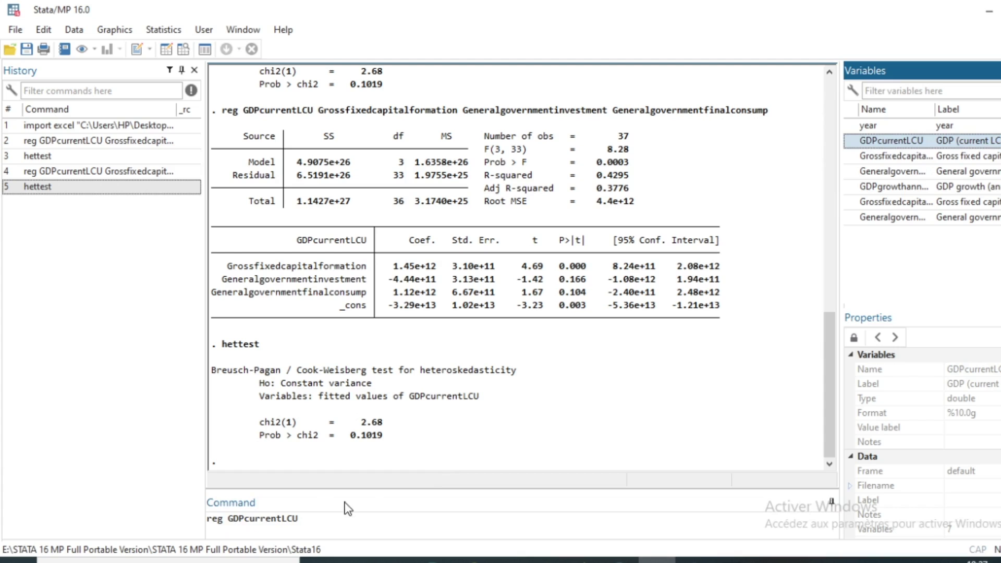
left_click(315, 515)
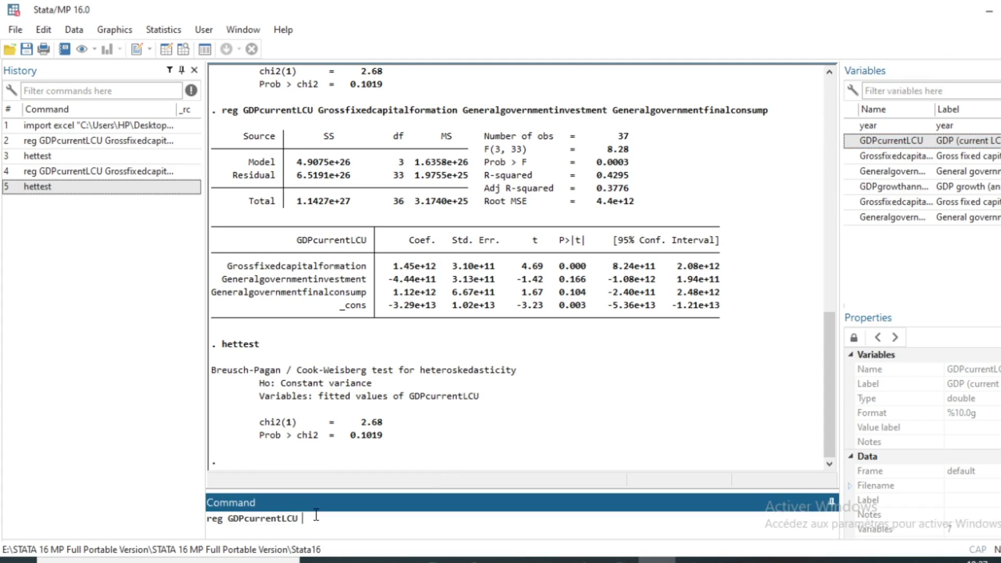
double_click(897, 158)
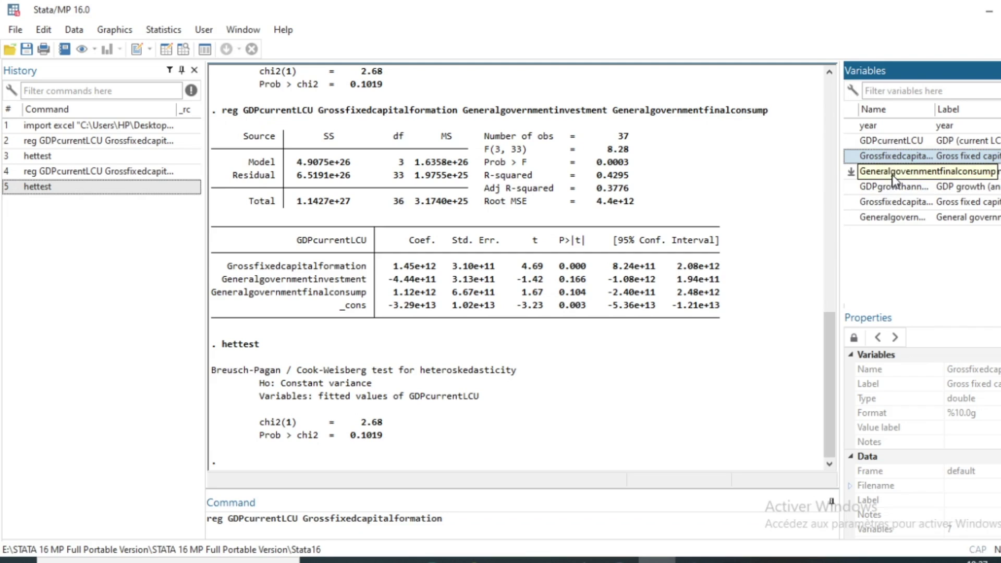
double_click(892, 177)
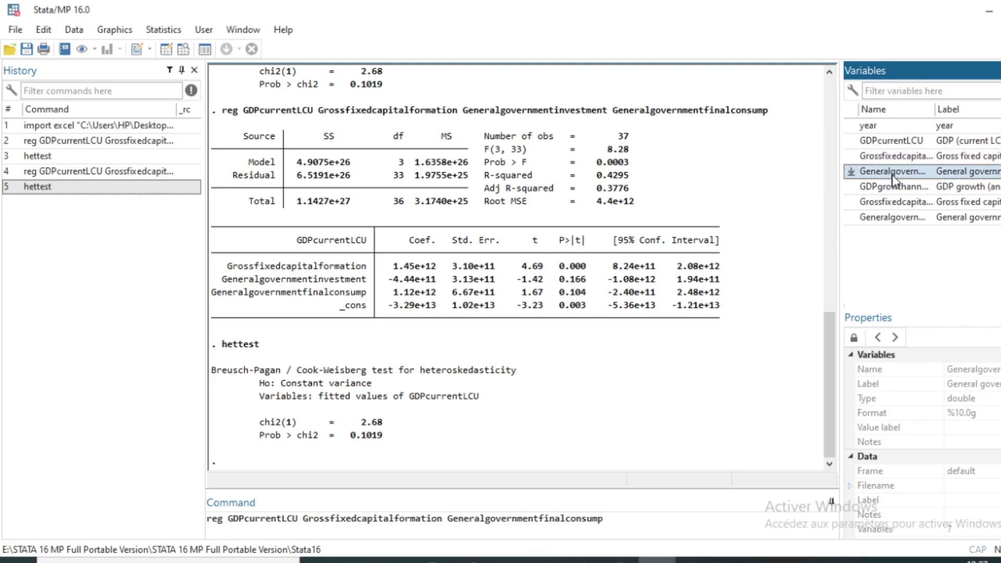
double_click(897, 220)
left_click(761, 518)
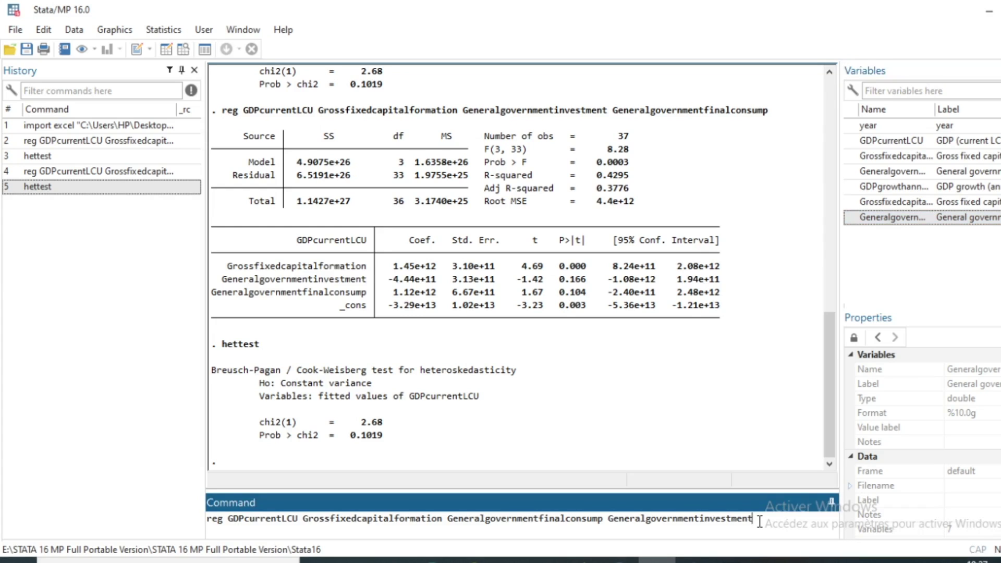
key("Return")
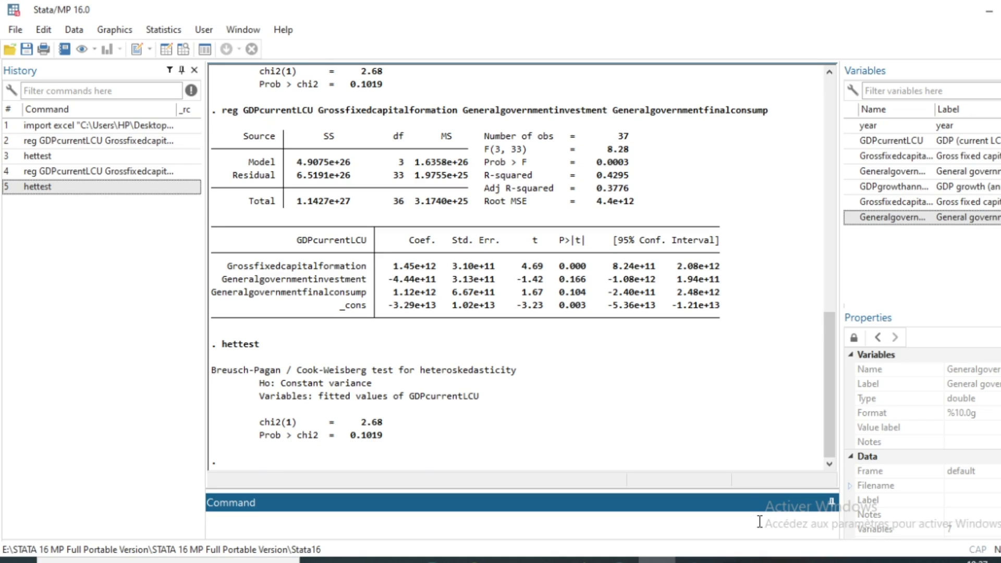
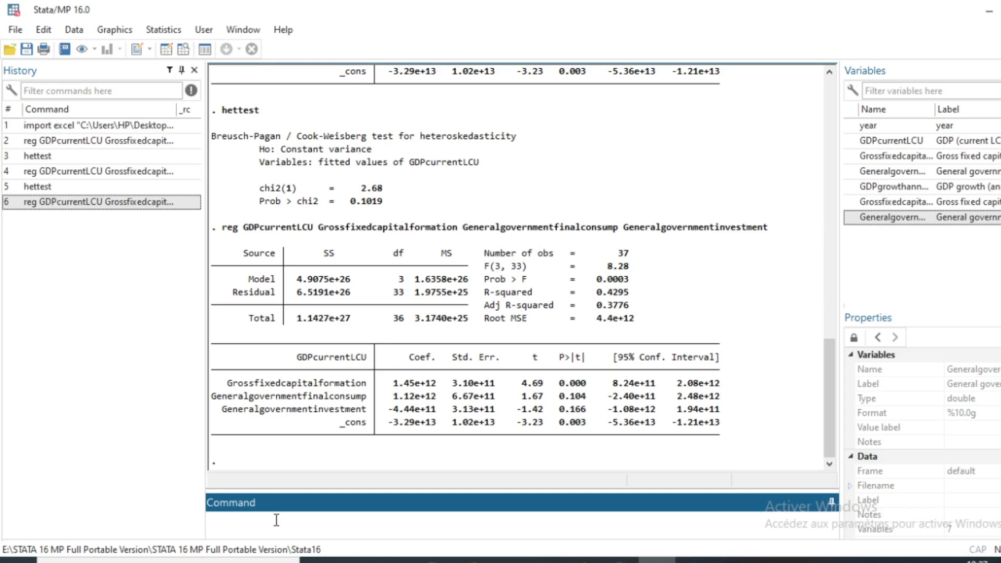
- Test the fitted regression for heteroskedasticity with the hettest command
type("hettest")
key("Return")
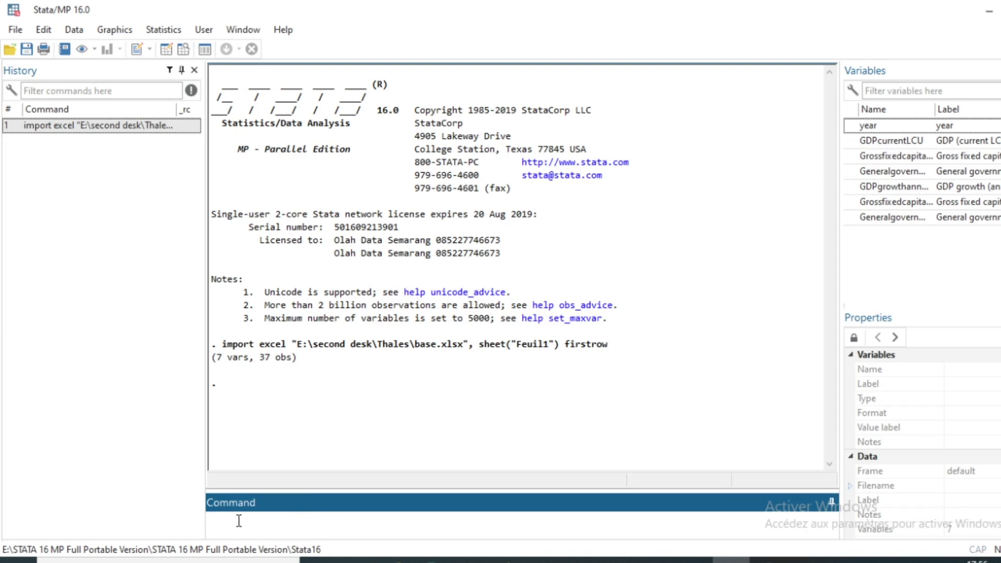
- Regress GDPcurrentLCU on Grossfixedcapitalformation, Generalgovernmentfinalconsump and Generalgovernmentinvestment using the newly imported base.xlsx data
type("reg")
double_click(893, 141)
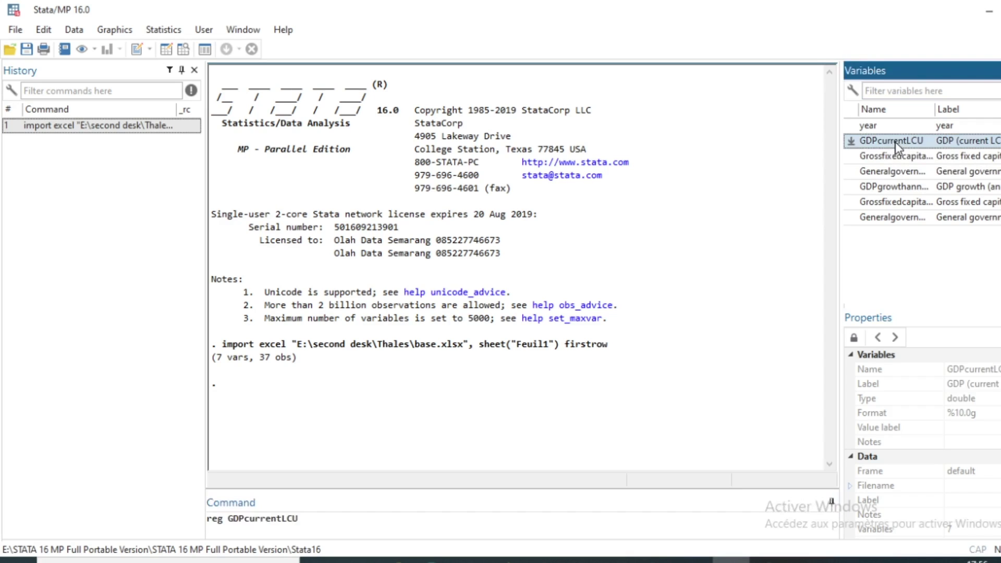
left_click(309, 516)
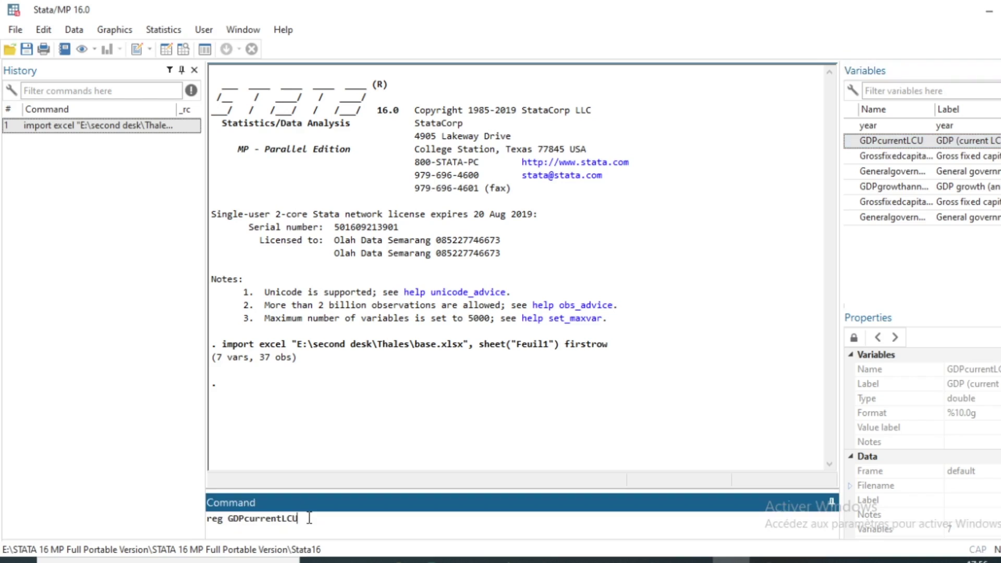
left_click(899, 162)
double_click(899, 156)
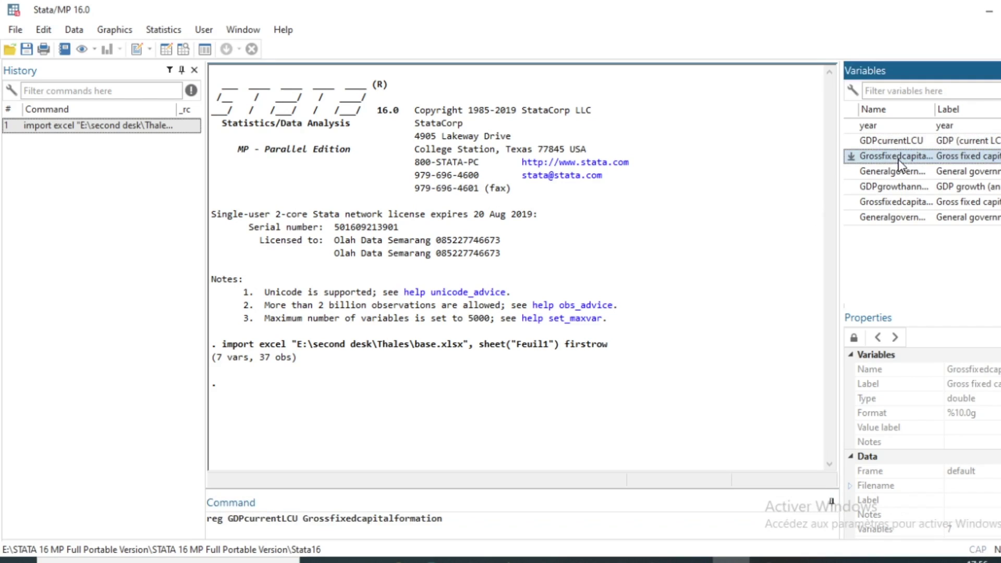
double_click(905, 173)
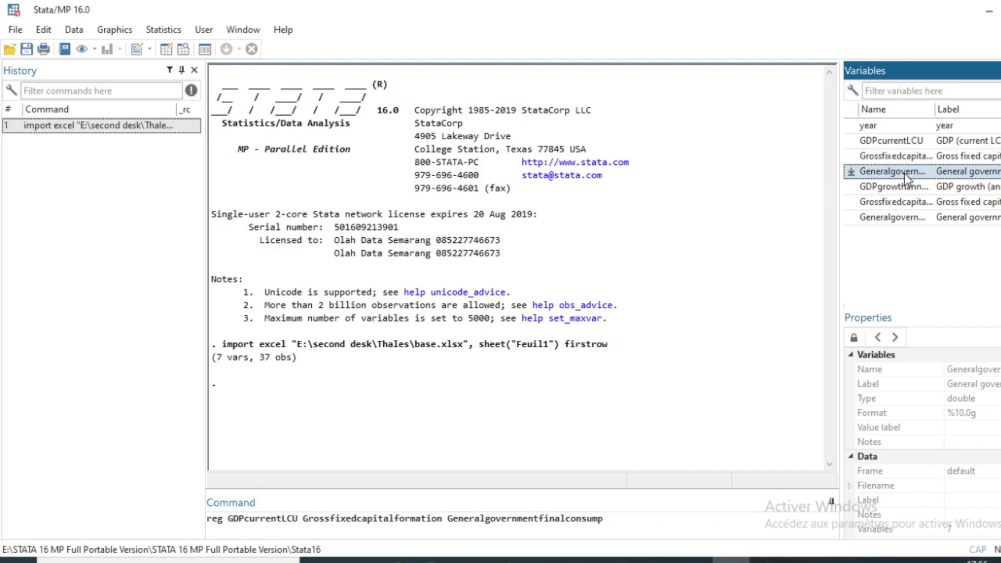
double_click(898, 219)
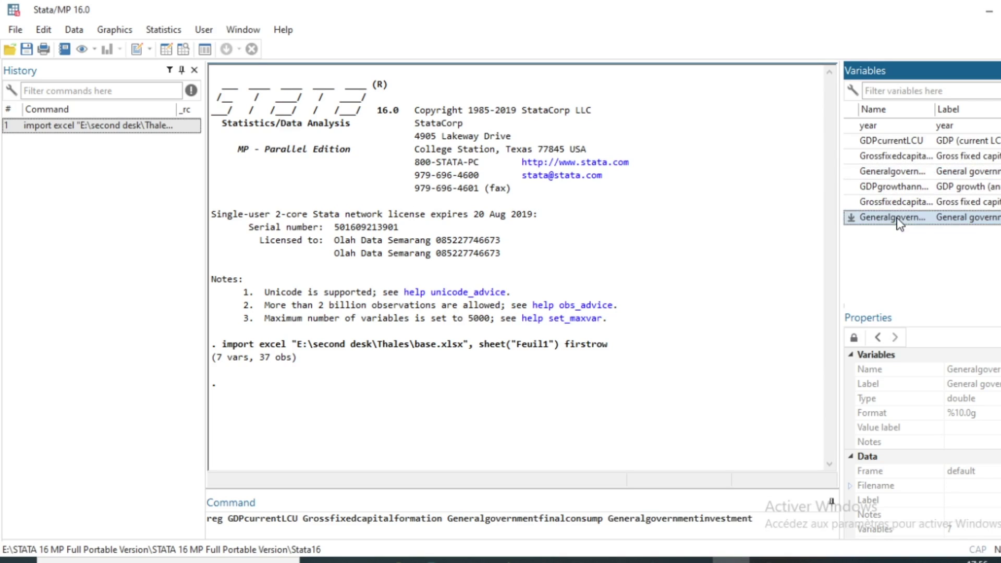
left_click(766, 516)
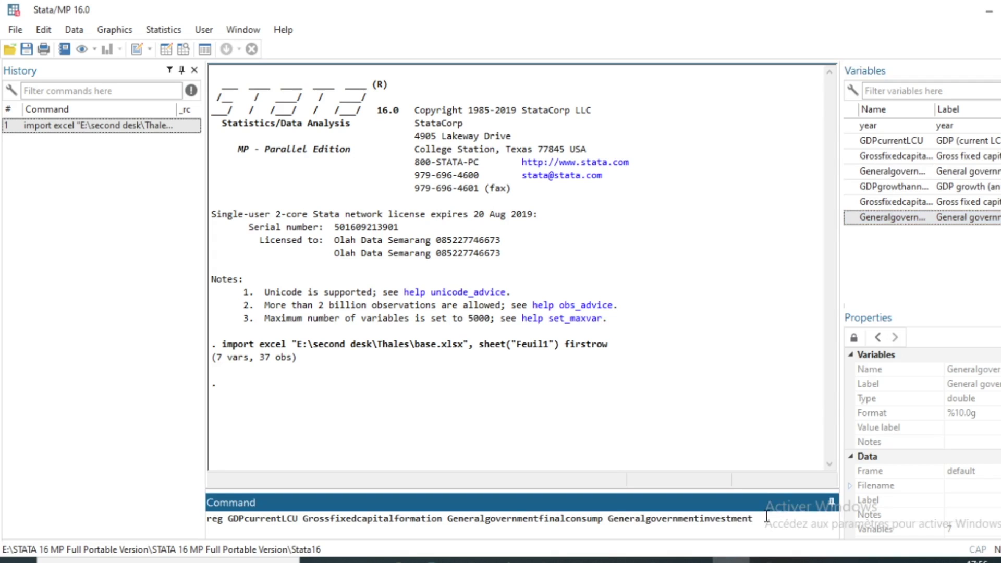
key("Return")
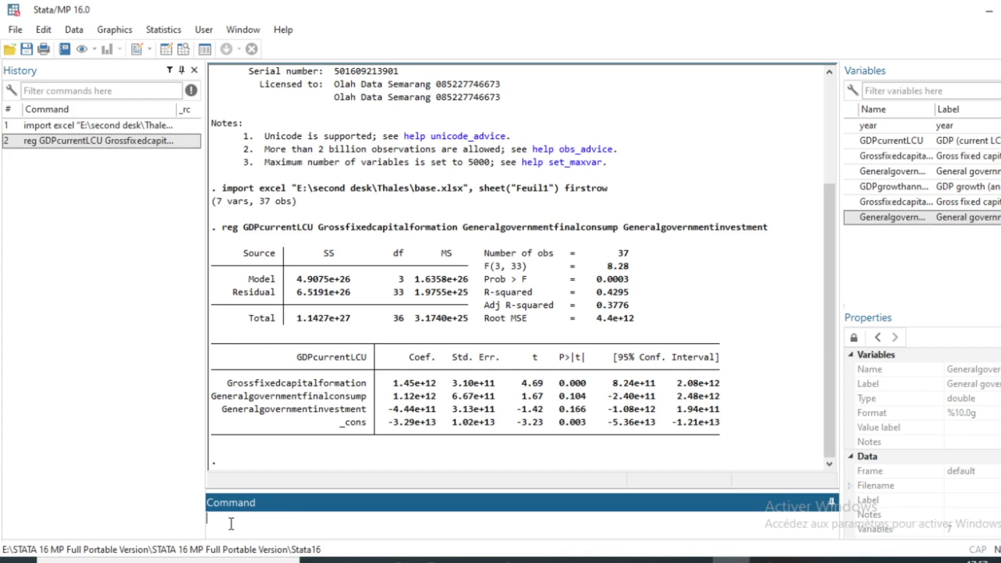
- Save the regression's residuals in a variable named residual_terms using predict with the r option
type("predict")
type("residu")
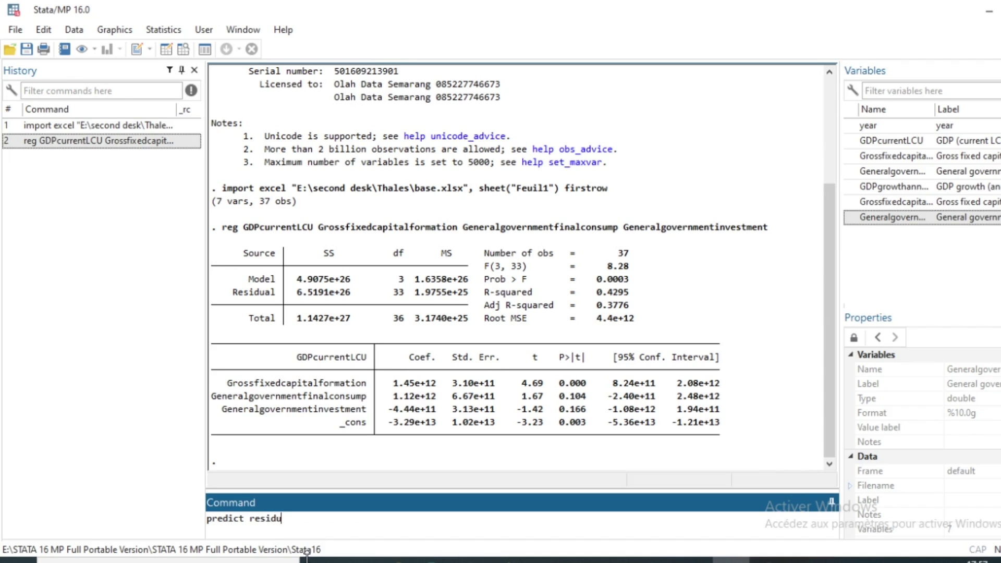
type("al_terms, r")
key("Return")
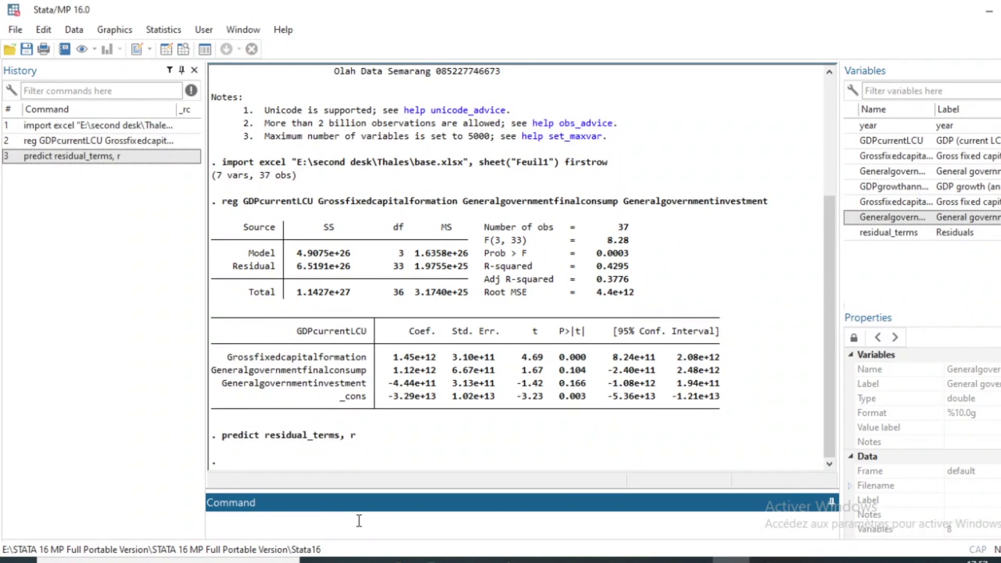
mouse_move(940, 237)
scroll(381, 289, "up", 1)
left_click_drag(222, 245, 771, 242)
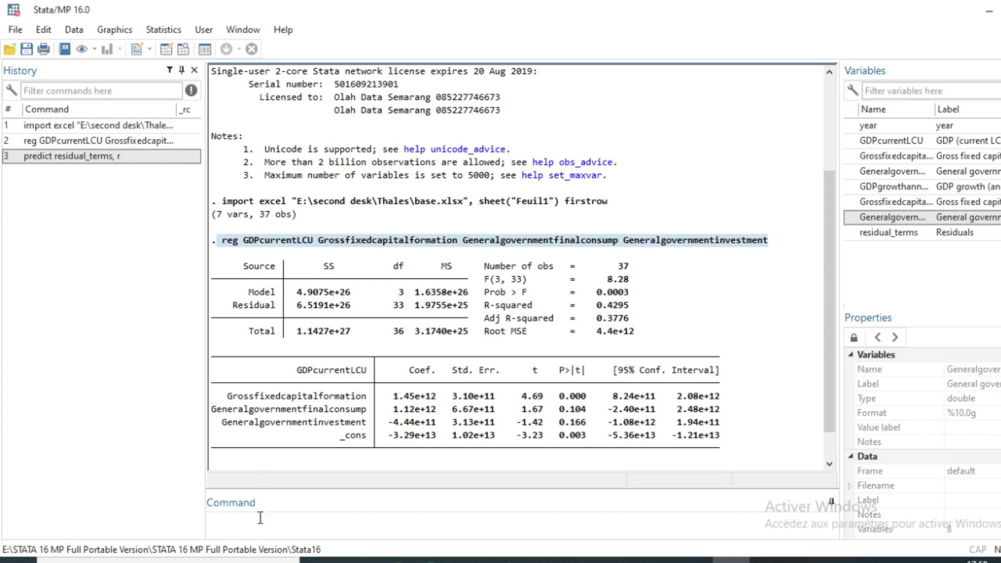
- Declare the data as a time series with year as the time variable using the tset command
left_click(241, 522)
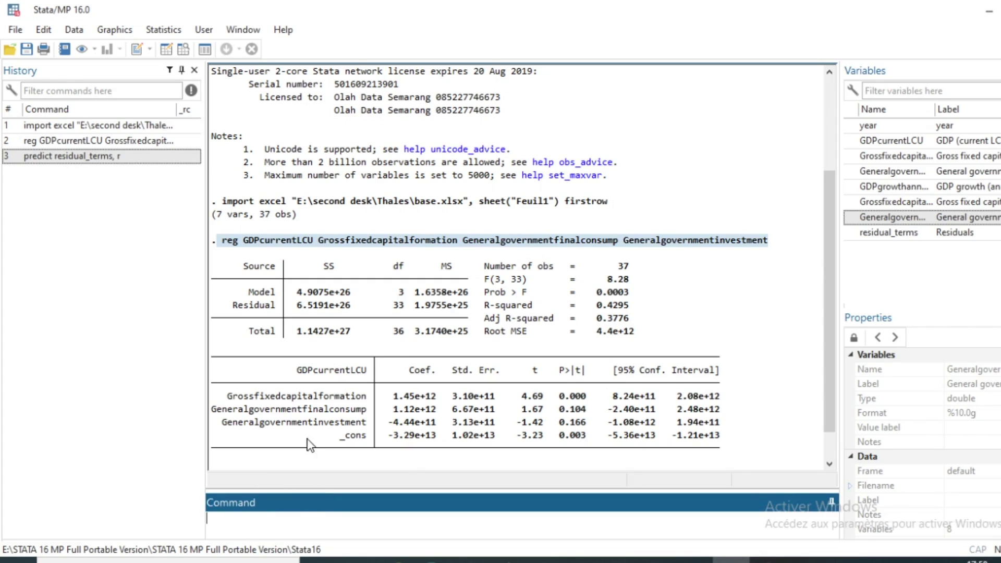
scroll(365, 418, "down", 1)
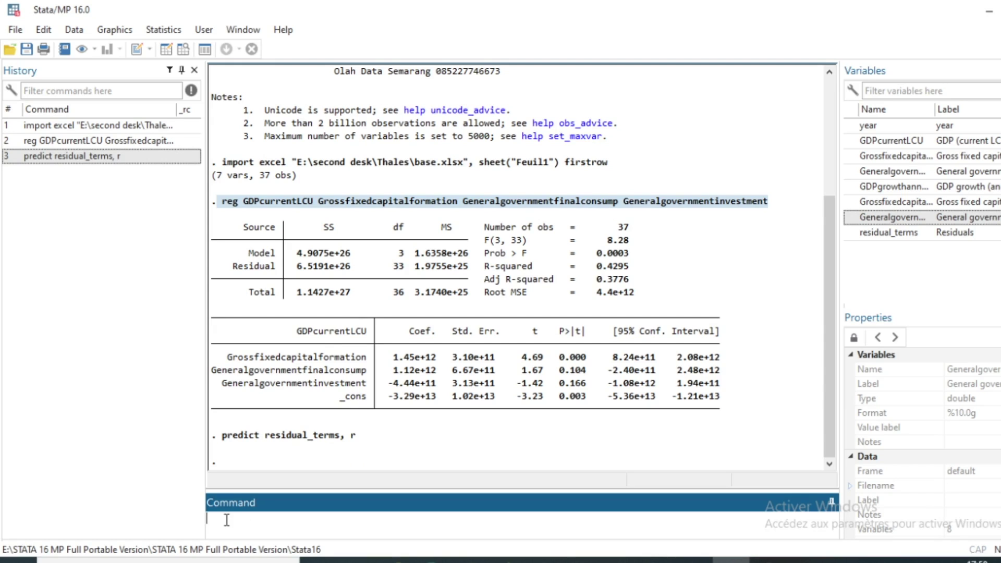
mouse_move(918, 123)
type("tset")
double_click(945, 127)
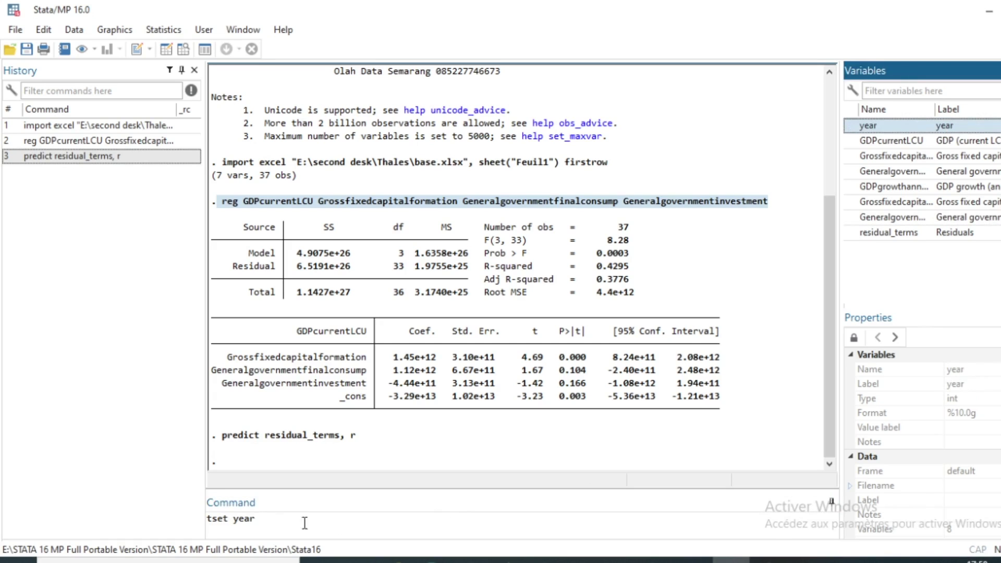
left_click(275, 521)
key("Return")
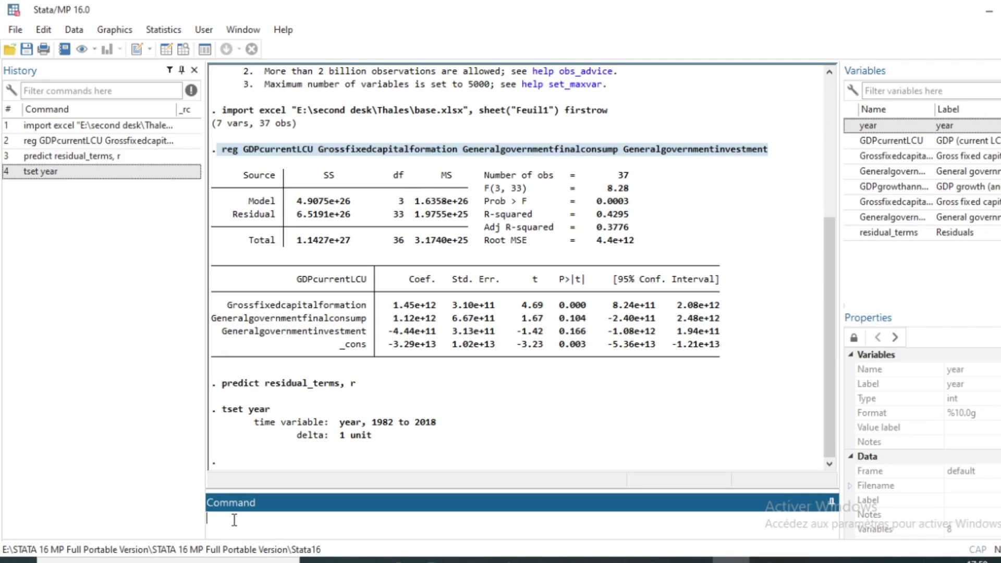
- Begin a reg command with residual_terms as the dependent variable and its first lag, l.residual_terms, as a regressor
type("reg")
mouse_move(904, 239)
double_click(900, 233)
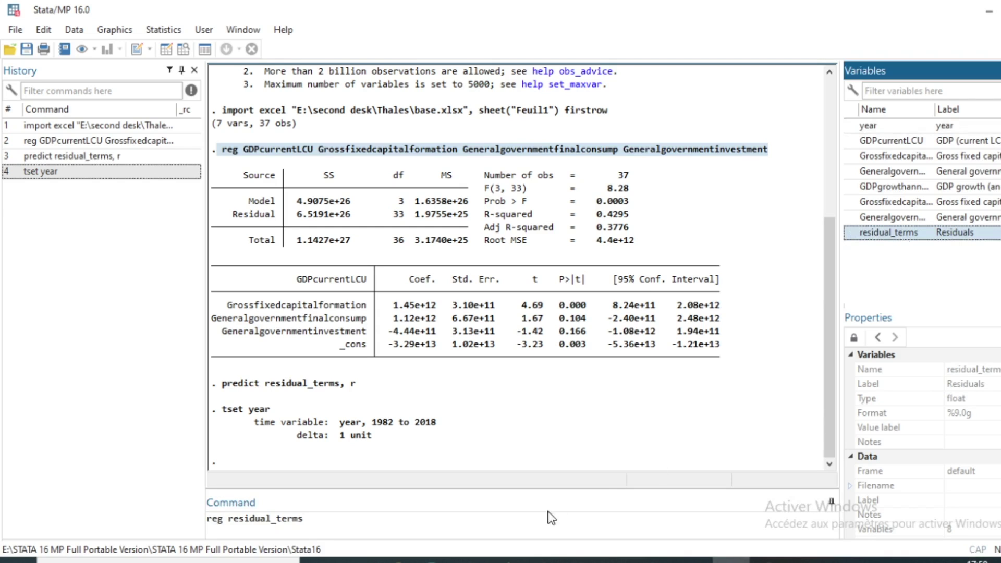
left_click(320, 527)
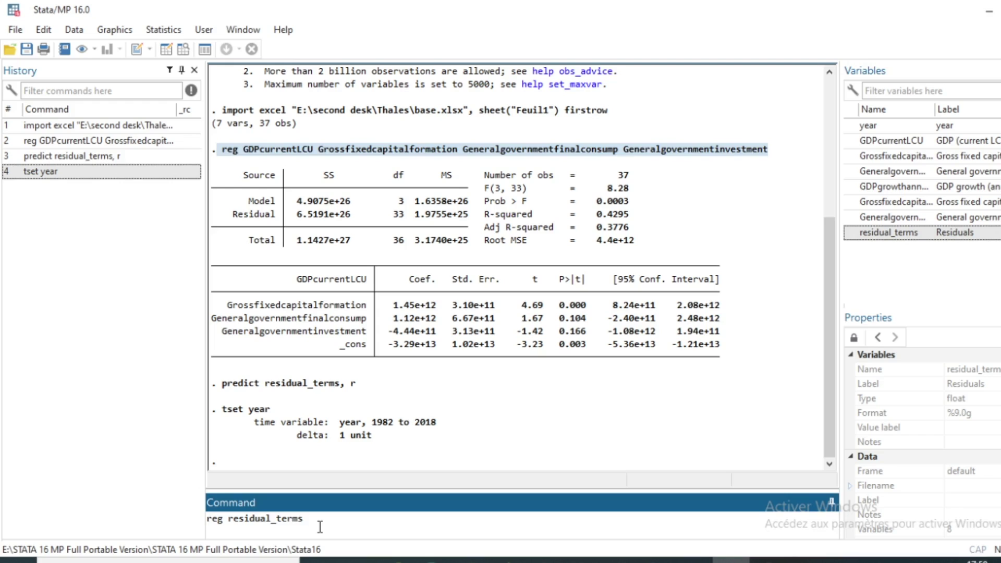
type("l.")
left_click(962, 233)
double_click(961, 233)
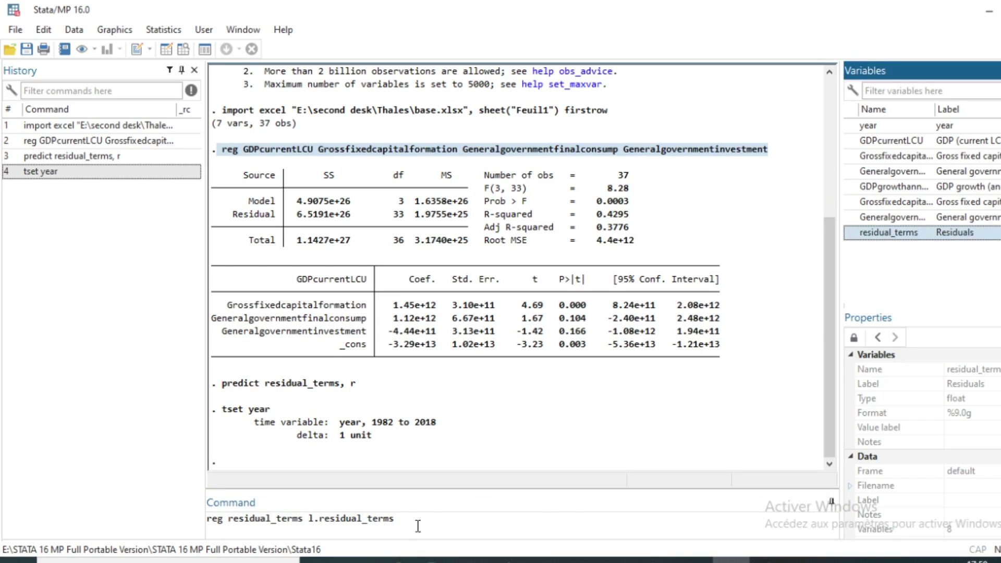
- Add the second lag, l2.residual_terms, as a further regressor in the unfinished command
type("residual_terms")
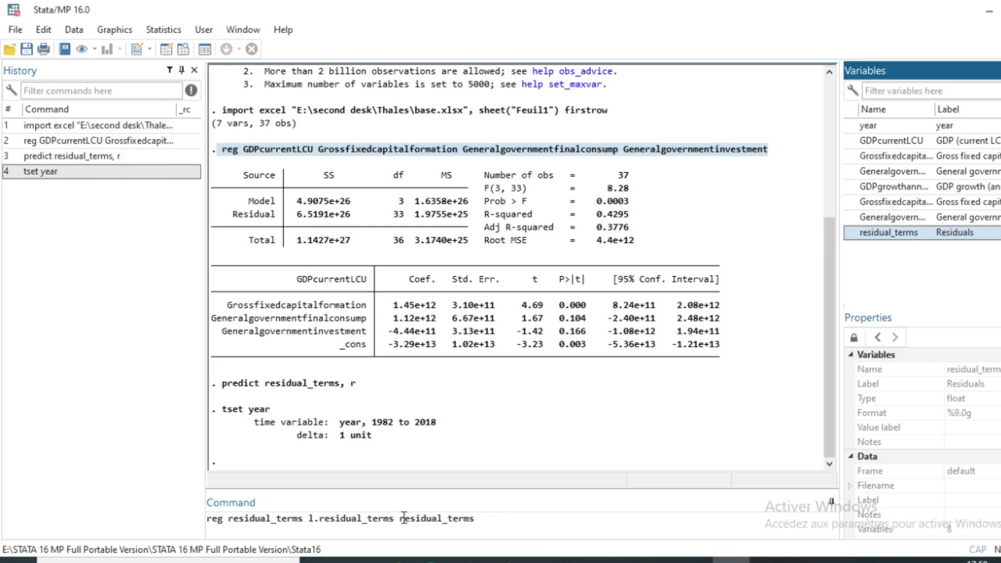
left_click(479, 518)
double_click(404, 524)
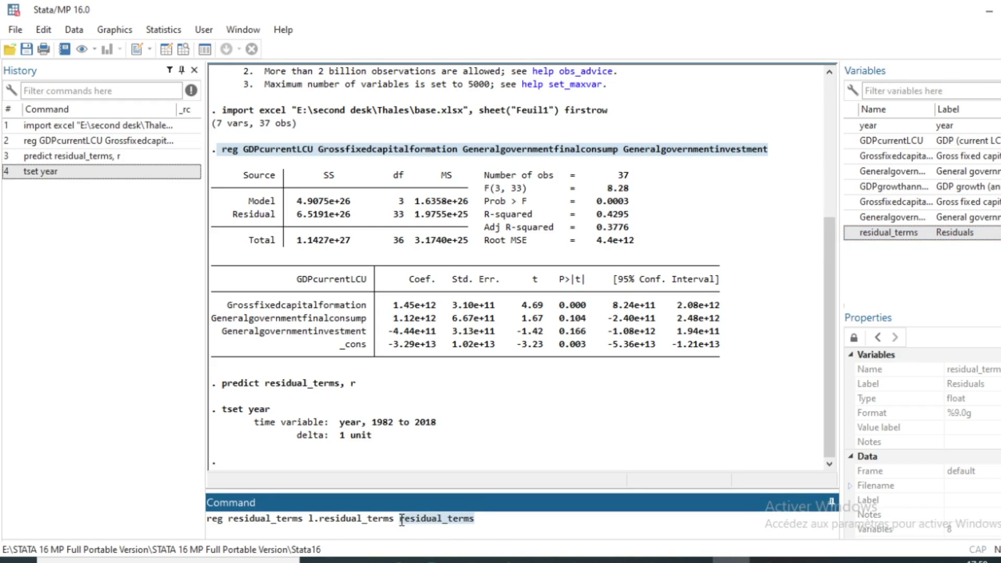
type("l")
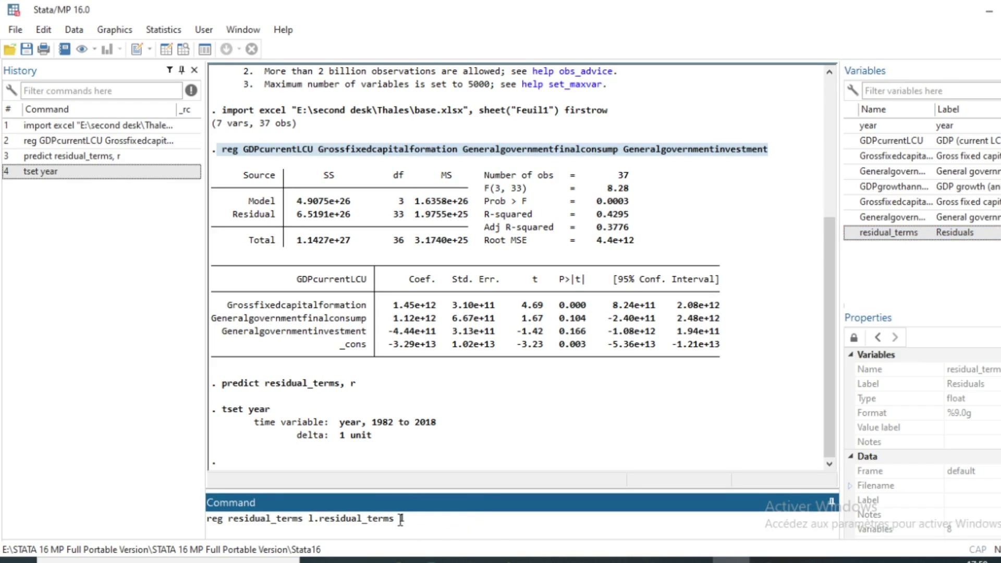
type(".")
type("2.")
double_click(905, 233)
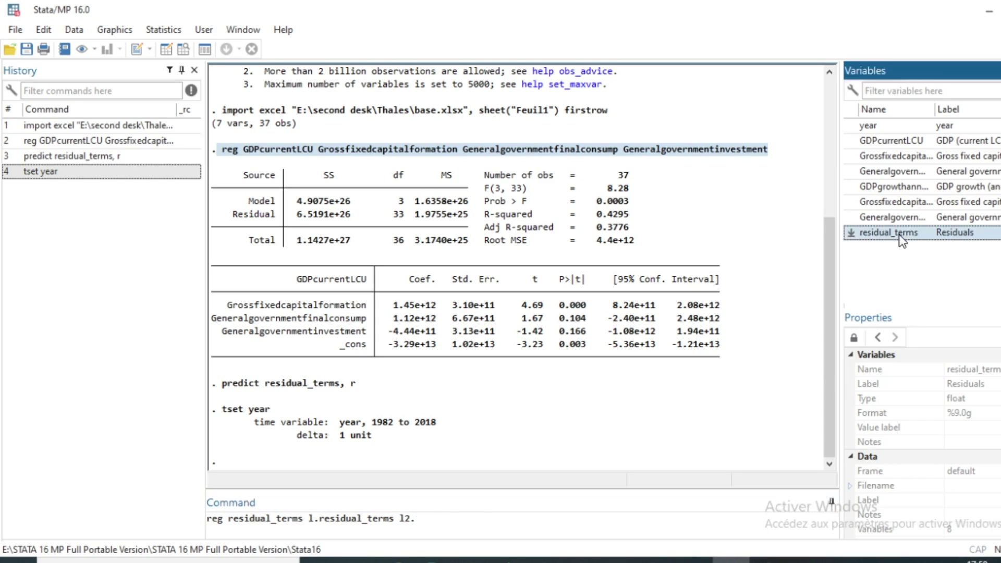
- Add the third lag, l3.residual_terms, to the command and run the regression of the residuals on their three lags
left_click(512, 516)
type("l")
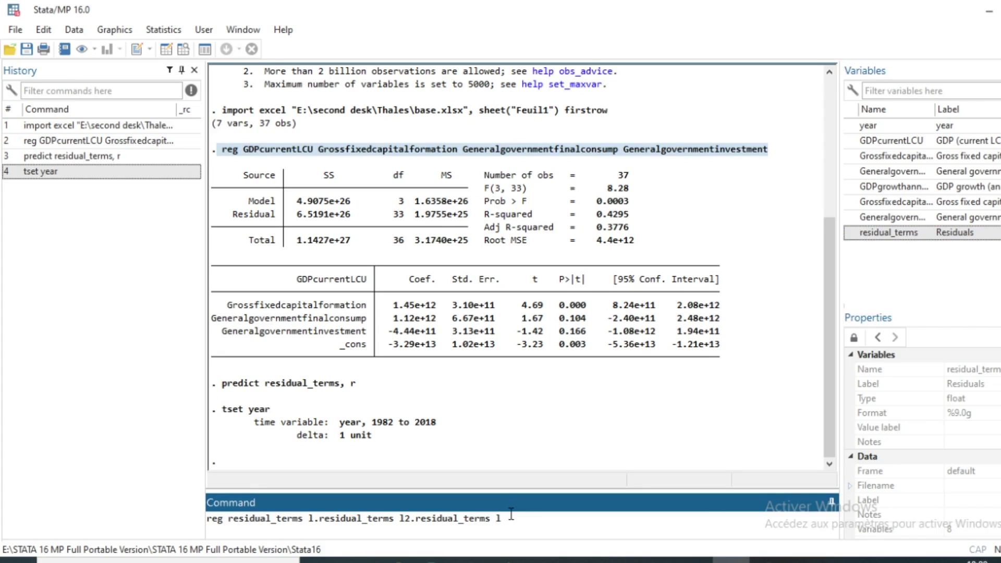
type("3.")
double_click(900, 233)
left_click(637, 520)
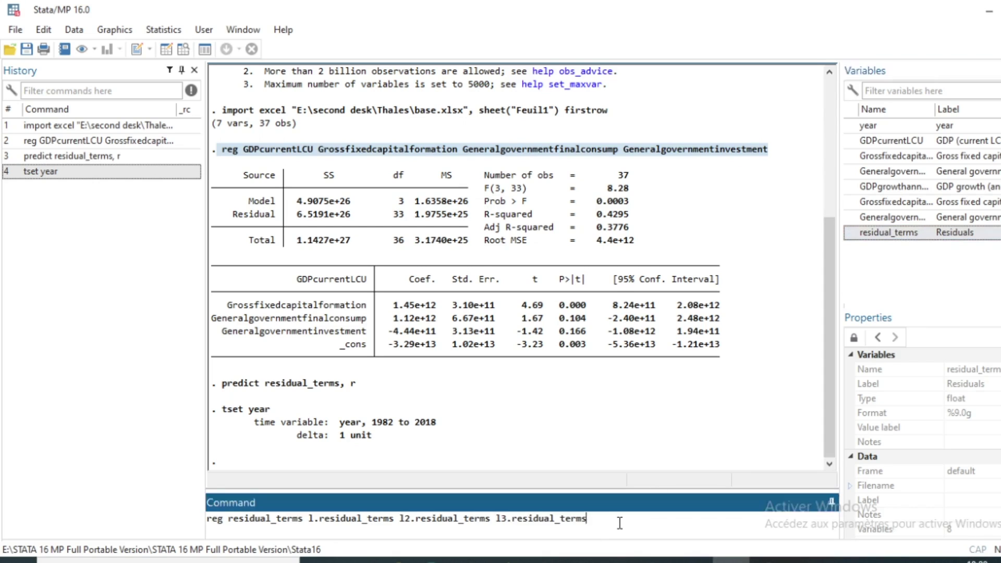
key("Return")
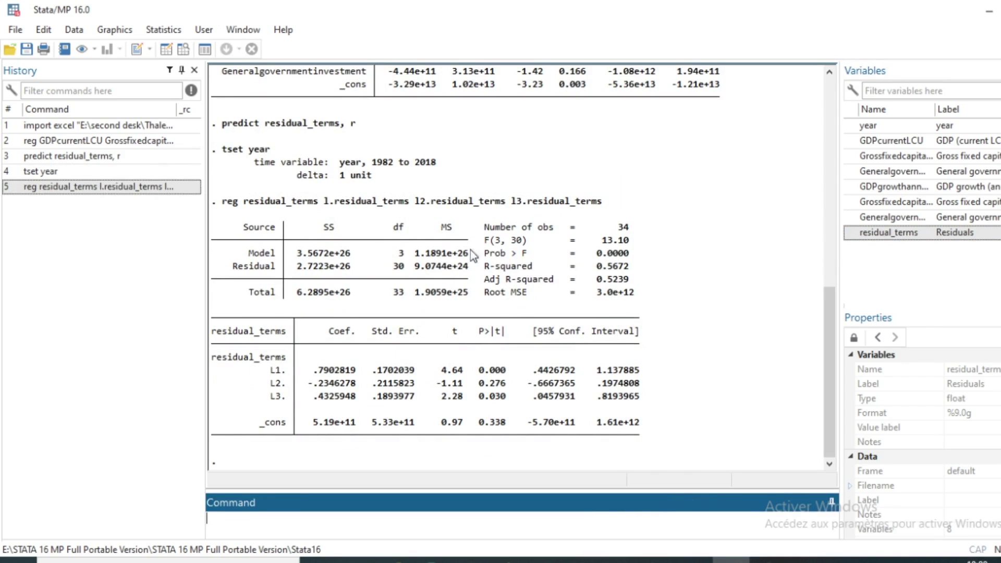
- Examine the Prob > F value and the coefficients and p-values of the three lagged residuals in the regression output
left_click_drag(490, 253, 627, 256)
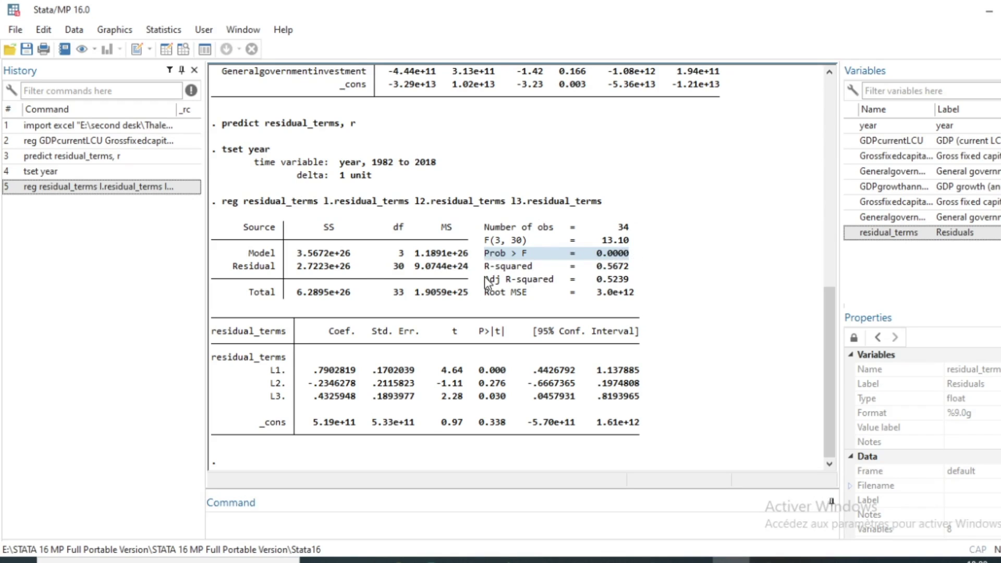
left_click_drag(477, 369, 493, 423)
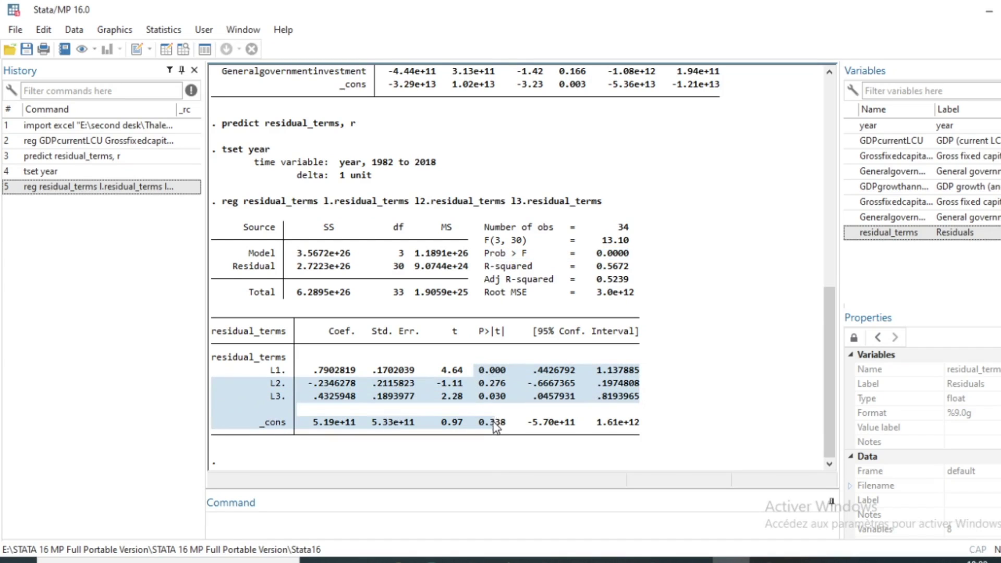
left_click(483, 371)
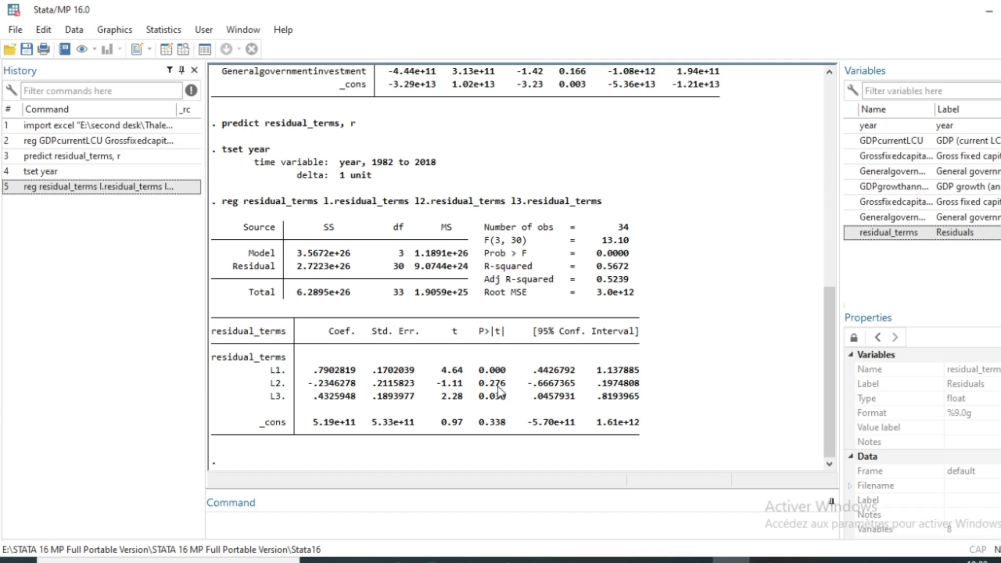
left_click_drag(481, 254, 636, 263)
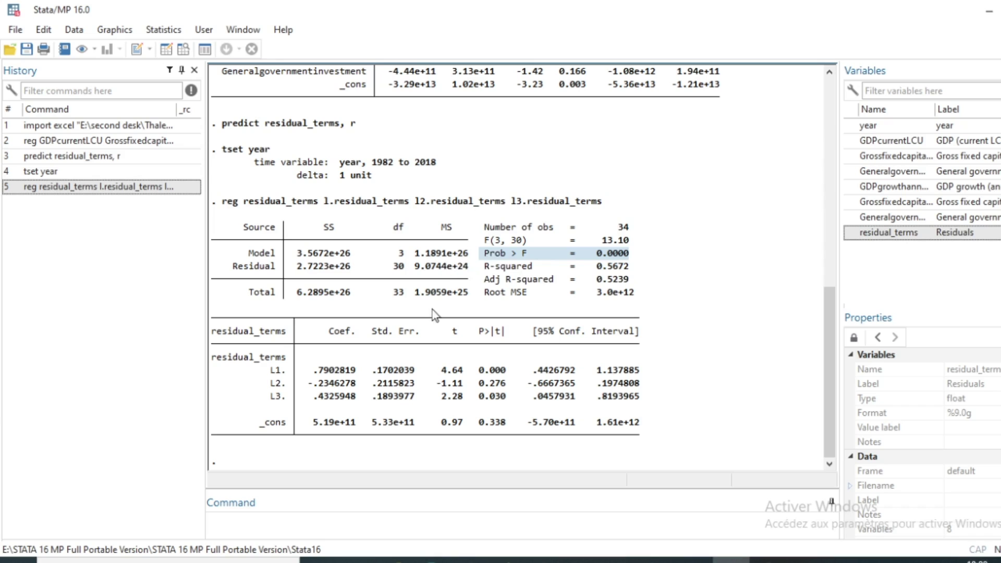
left_click_drag(380, 366, 396, 422)
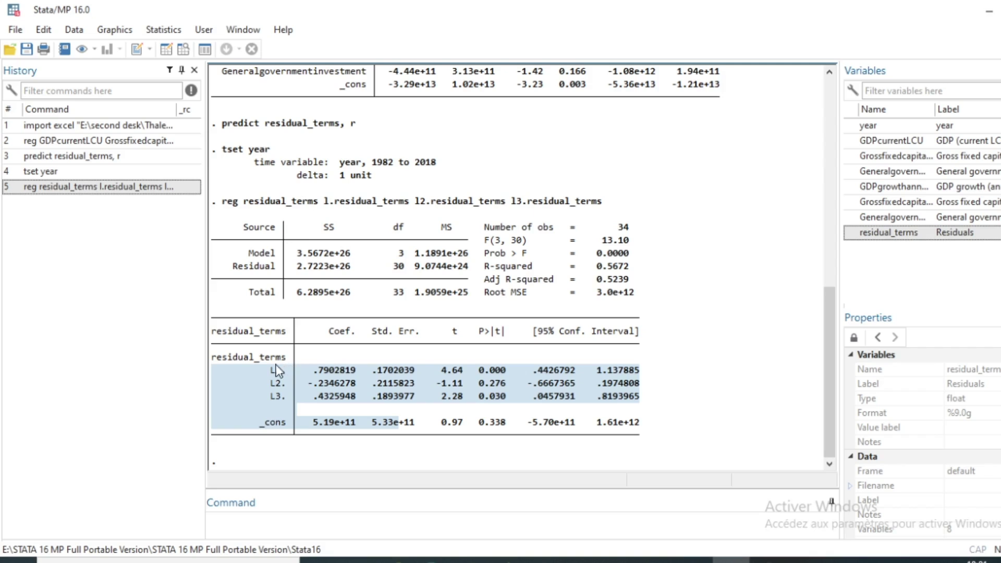
left_click(531, 250)
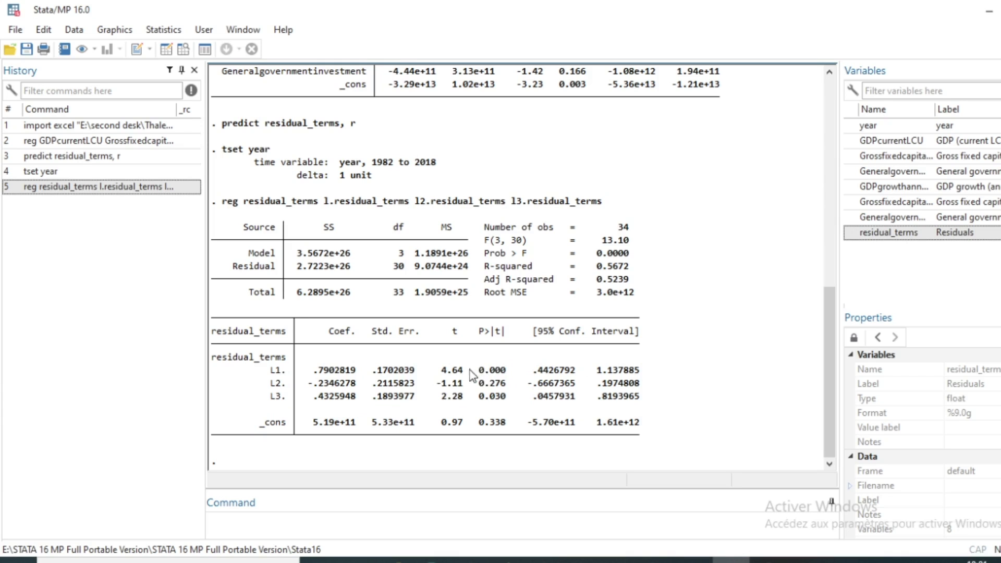
left_click_drag(480, 371, 718, 415)
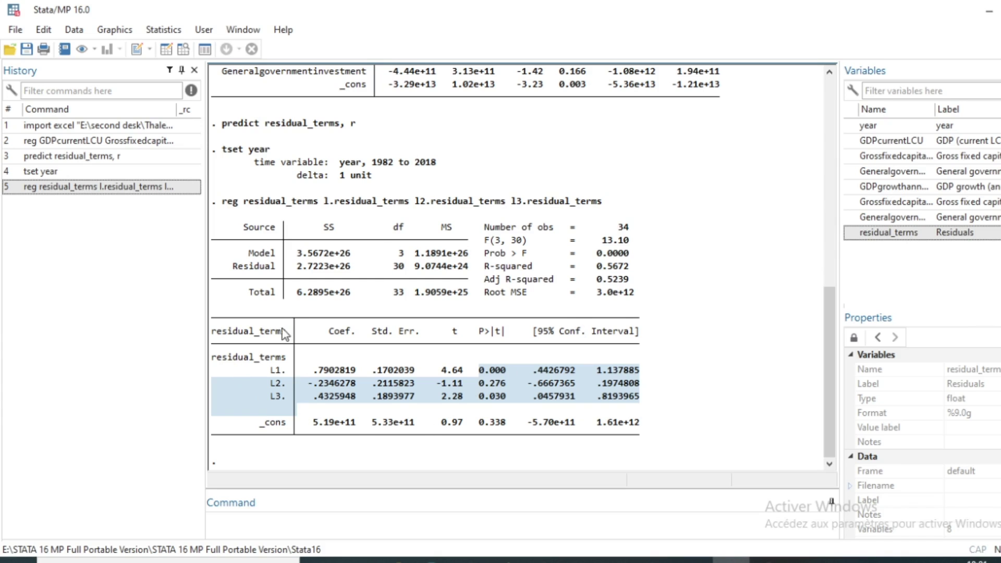
left_click_drag(217, 364, 384, 406)
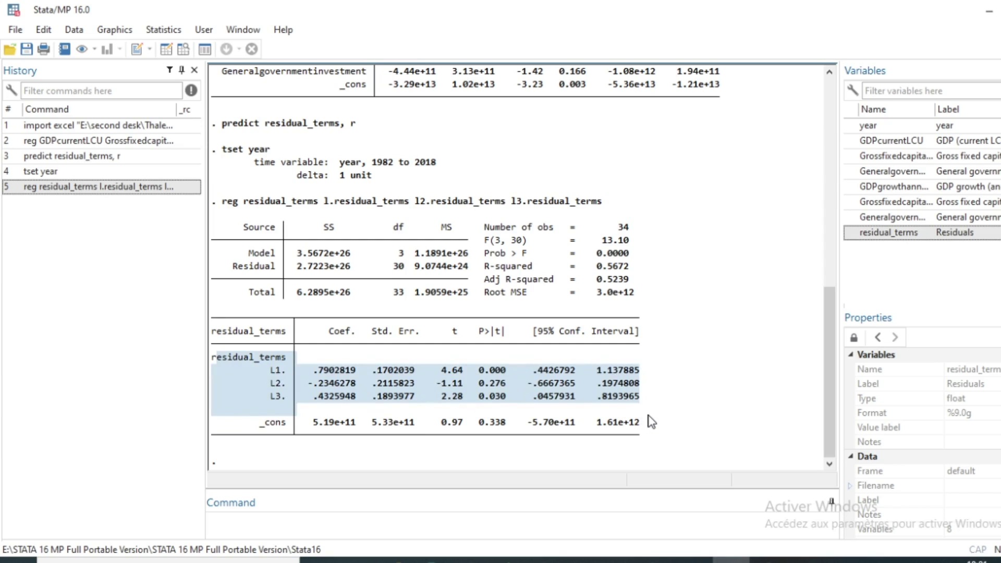